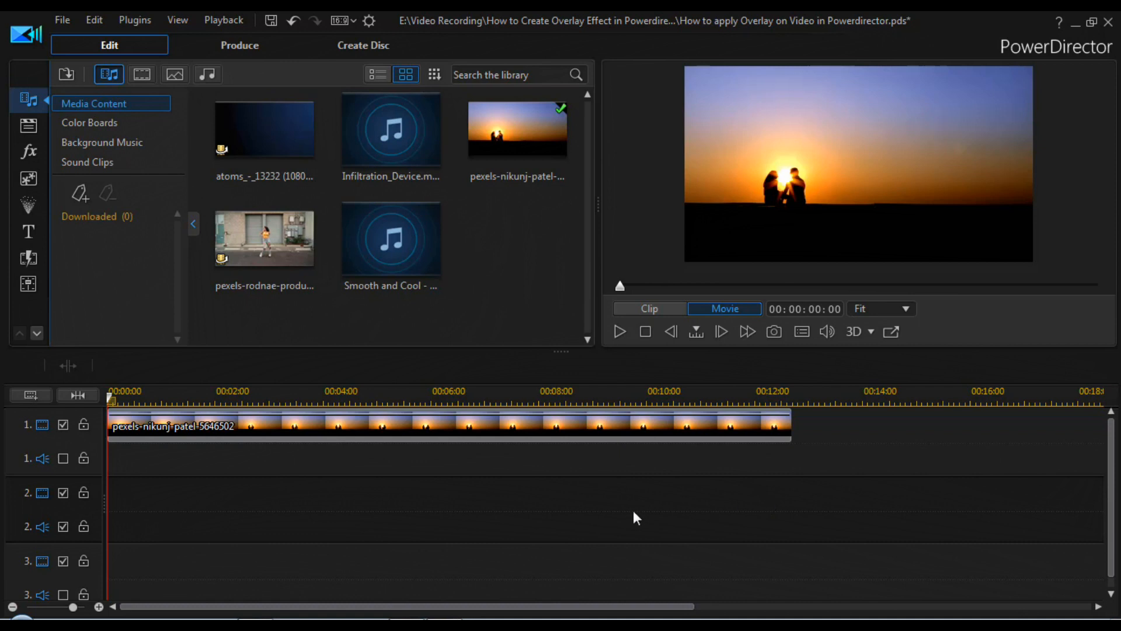
Step: Look through the video clips in the media library and preview the atoms clip's animation
{"action": "left_click", "coordinate": [519, 140]}
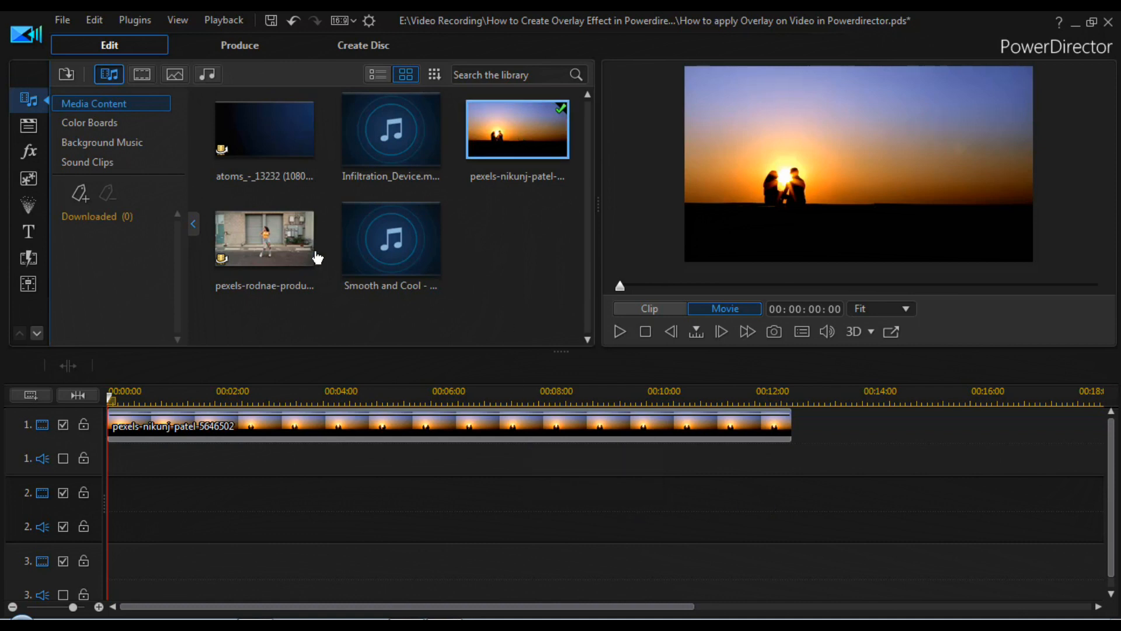
{"action": "left_click", "coordinate": [278, 261]}
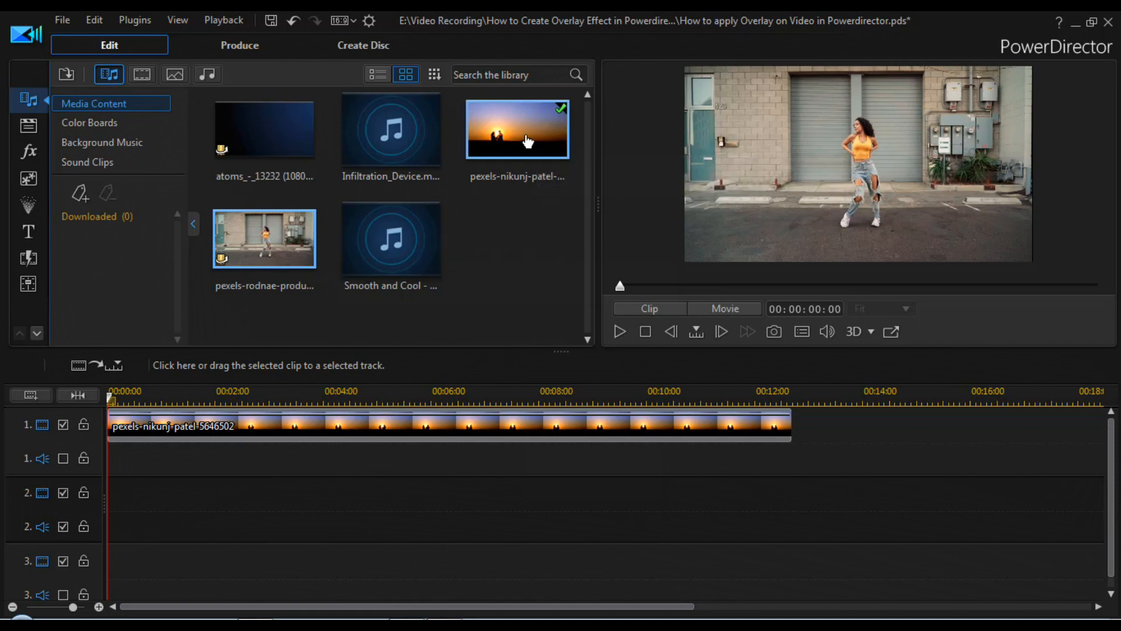
{"action": "left_click", "coordinate": [247, 144]}
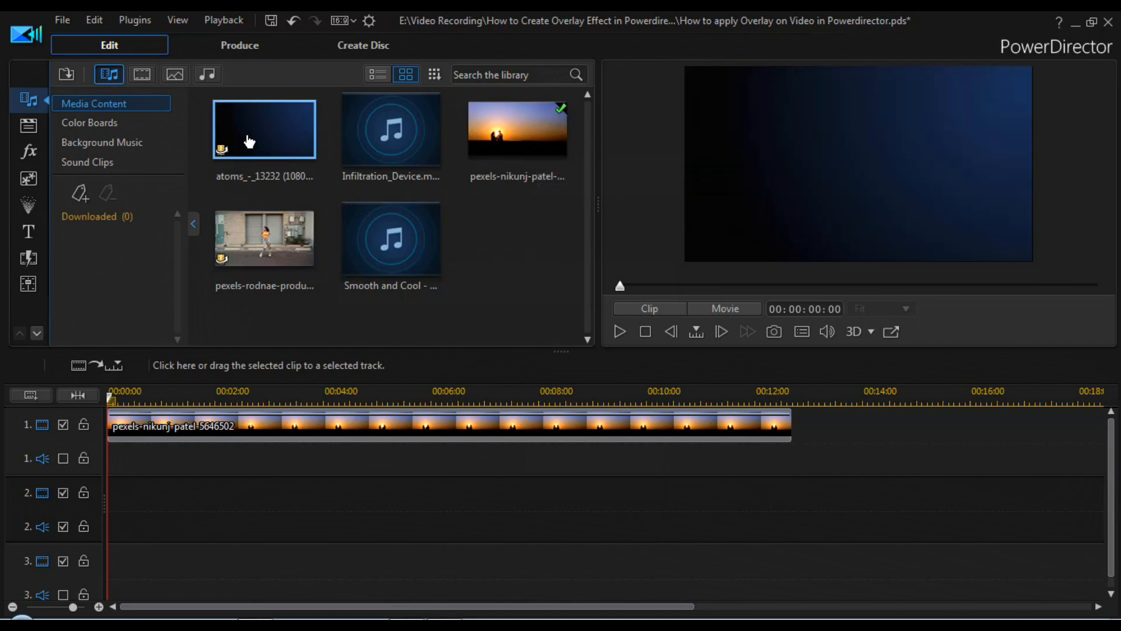
{"action": "left_click", "coordinate": [620, 332]}
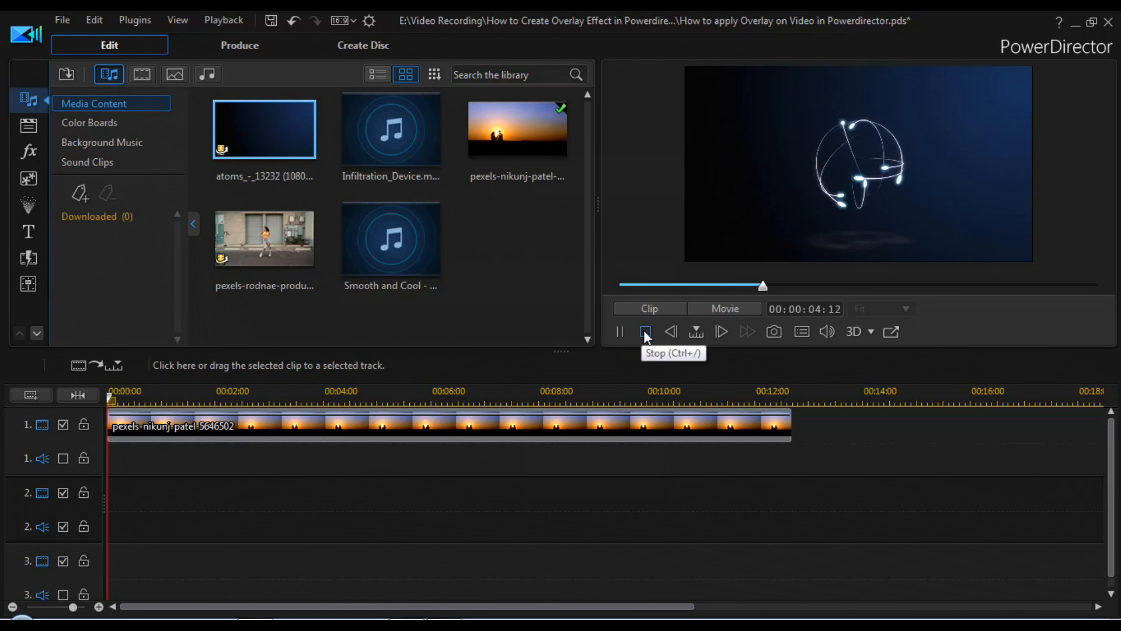
{"action": "left_click", "coordinate": [645, 333]}
{"action": "left_click", "coordinate": [253, 254]}
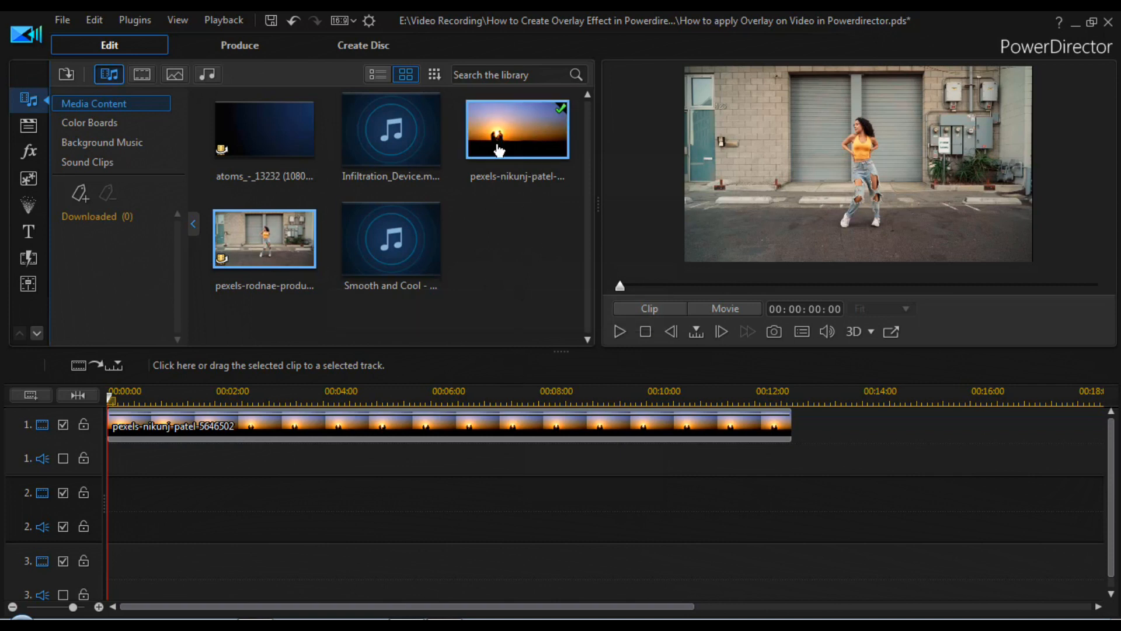
Step: Duplicate the sunset couple clip from track 1 onto the start of video track 2
{"action": "left_click", "coordinate": [601, 423]}
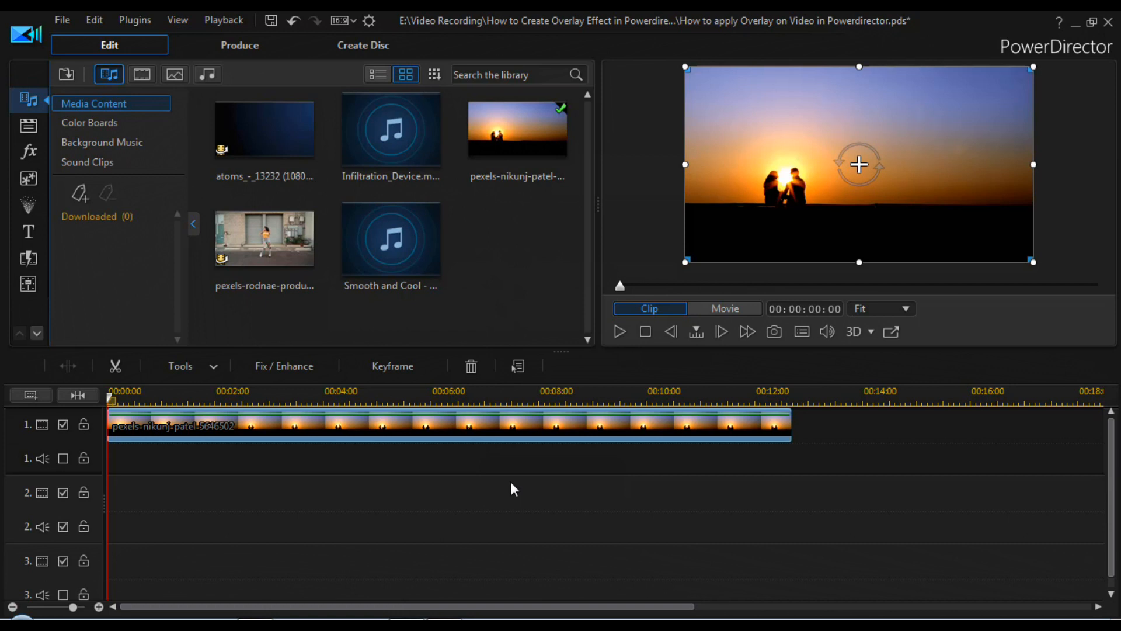
{"action": "left_click", "coordinate": [231, 490]}
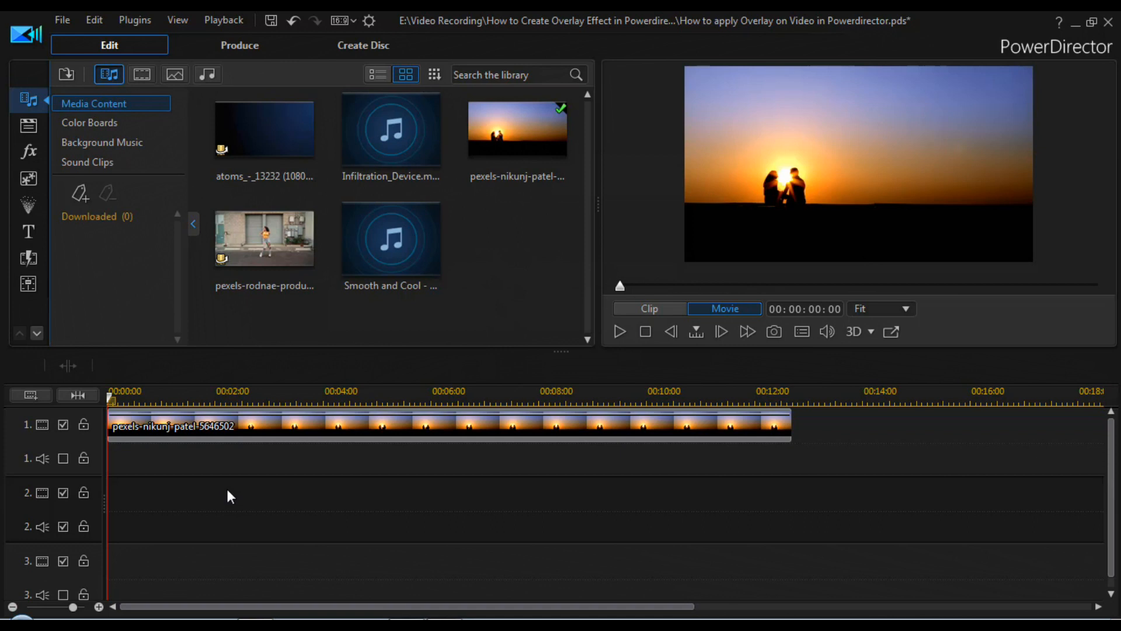
{"action": "key", "text": "ctrl+v"}
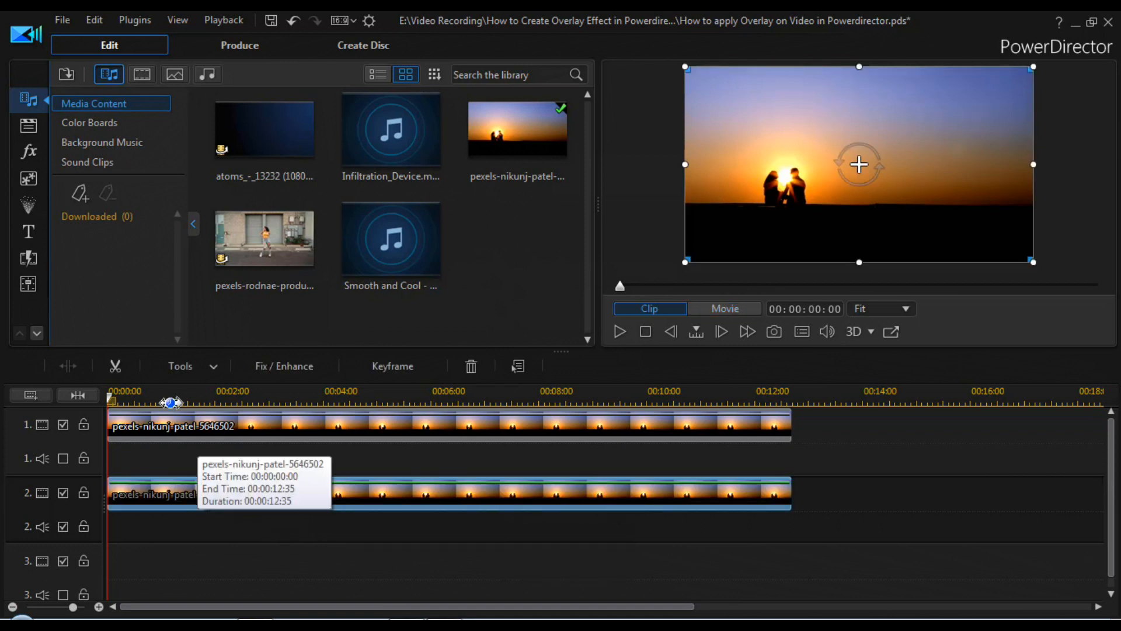
Step: Open the track 2 clip in PiP Designer, enlarge it to about 1.912 scale and move it to about X 1.184, Y 0.323
{"action": "left_click", "coordinate": [211, 364]}
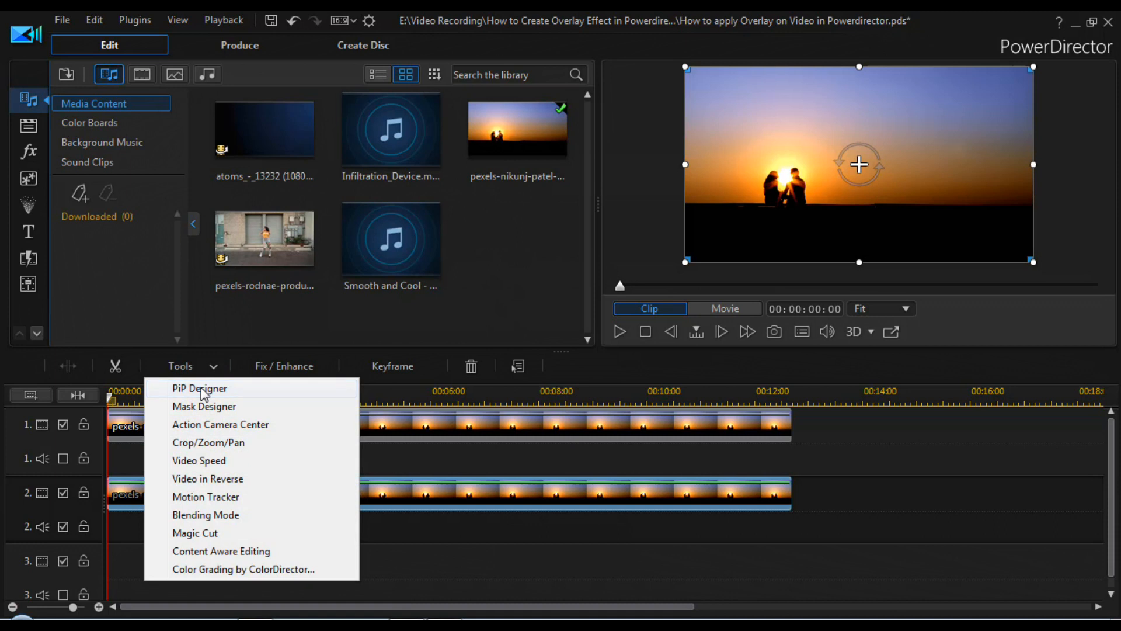
{"action": "left_click", "coordinate": [201, 389]}
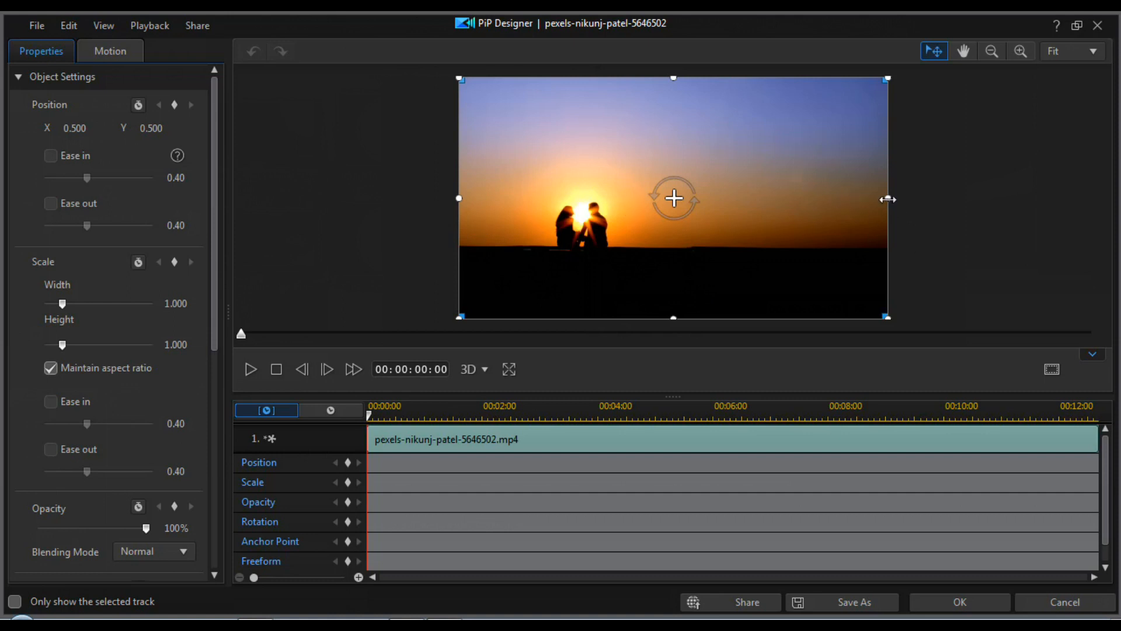
{"action": "left_click_drag", "start_coordinate": [894, 198], "coordinate": [1084, 221]}
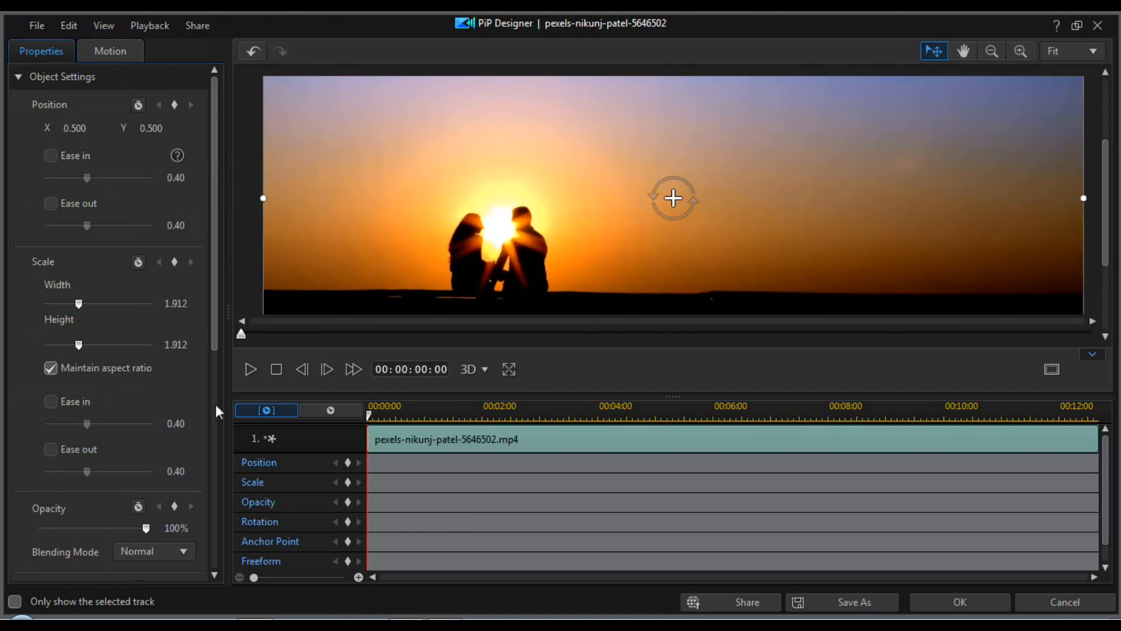
{"action": "left_click_drag", "start_coordinate": [419, 273], "coordinate": [698, 237]}
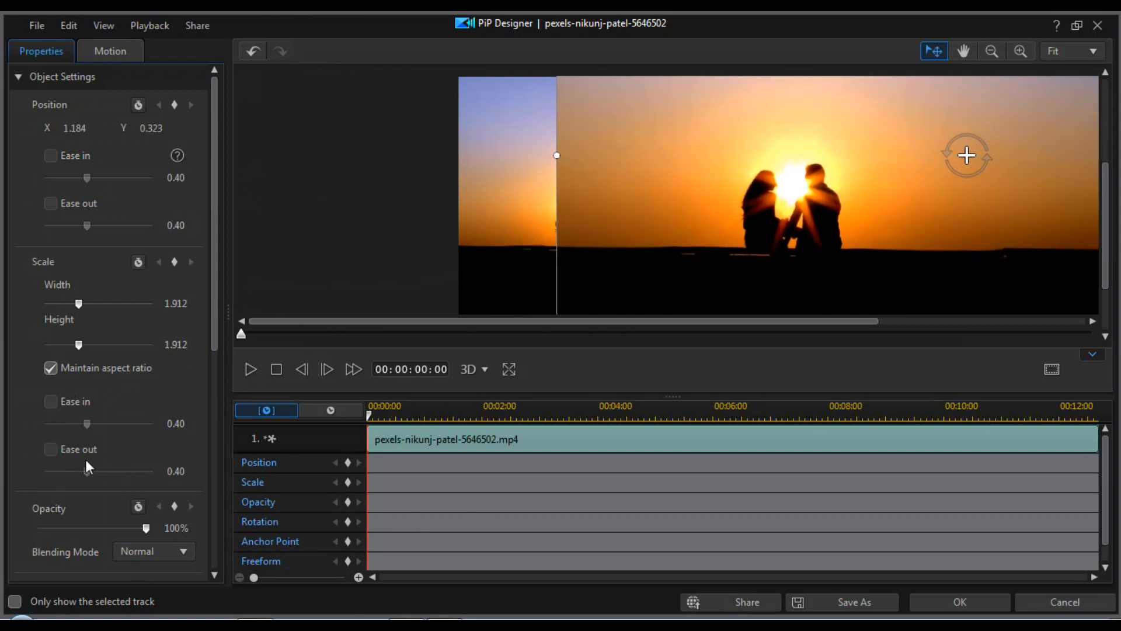
Step: With the clip's opacity lowered to about 52%, enlarge it to about 3.011 scale and reposition it at about X 1.377, Y 0.102
{"action": "left_click_drag", "start_coordinate": [146, 529], "coordinate": [94, 533]}
{"action": "left_click_drag", "start_coordinate": [556, 156], "coordinate": [322, 201]}
{"action": "left_click_drag", "start_coordinate": [638, 273], "coordinate": [722, 221]}
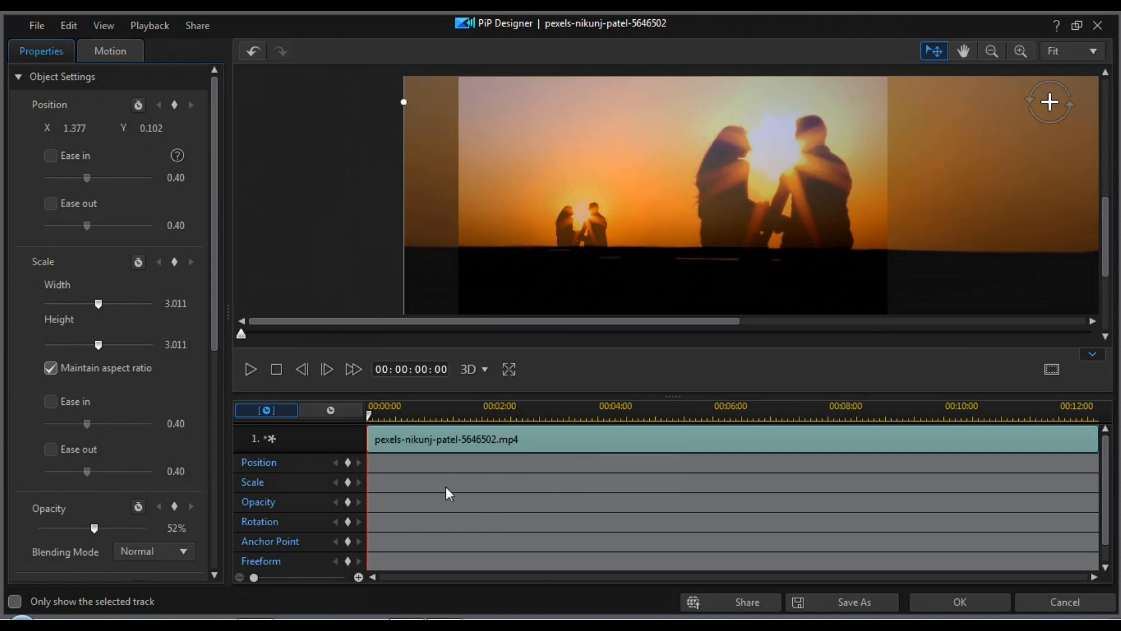
Step: Keyframe the overlay clip's opacity from 0% at its start to 100% at 00:00:12:35, and apply the PiP changes
{"action": "left_click_drag", "start_coordinate": [94, 527], "coordinate": [164, 527]}
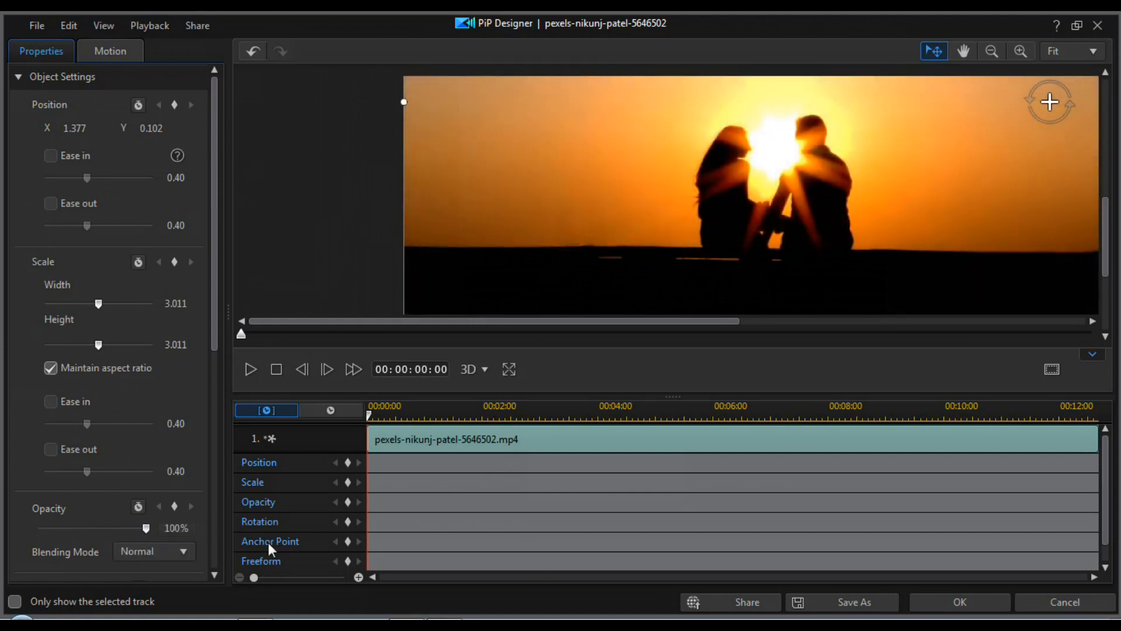
{"action": "left_click", "coordinate": [349, 501]}
{"action": "left_click_drag", "start_coordinate": [51, 529], "coordinate": [35, 531]}
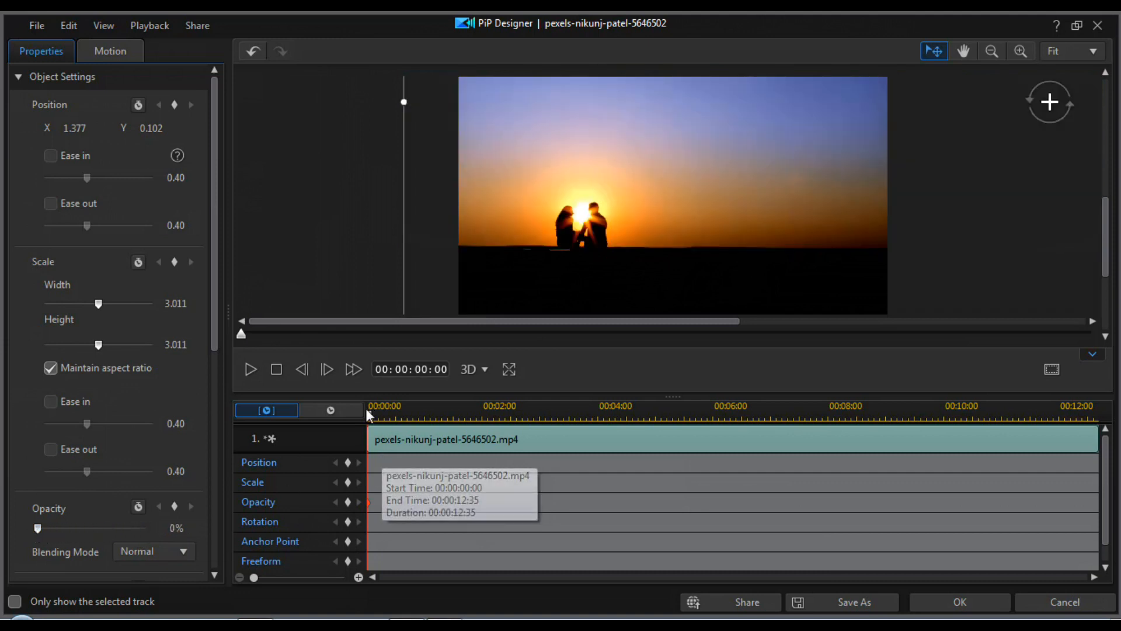
{"action": "left_click_drag", "start_coordinate": [369, 416], "coordinate": [1106, 461]}
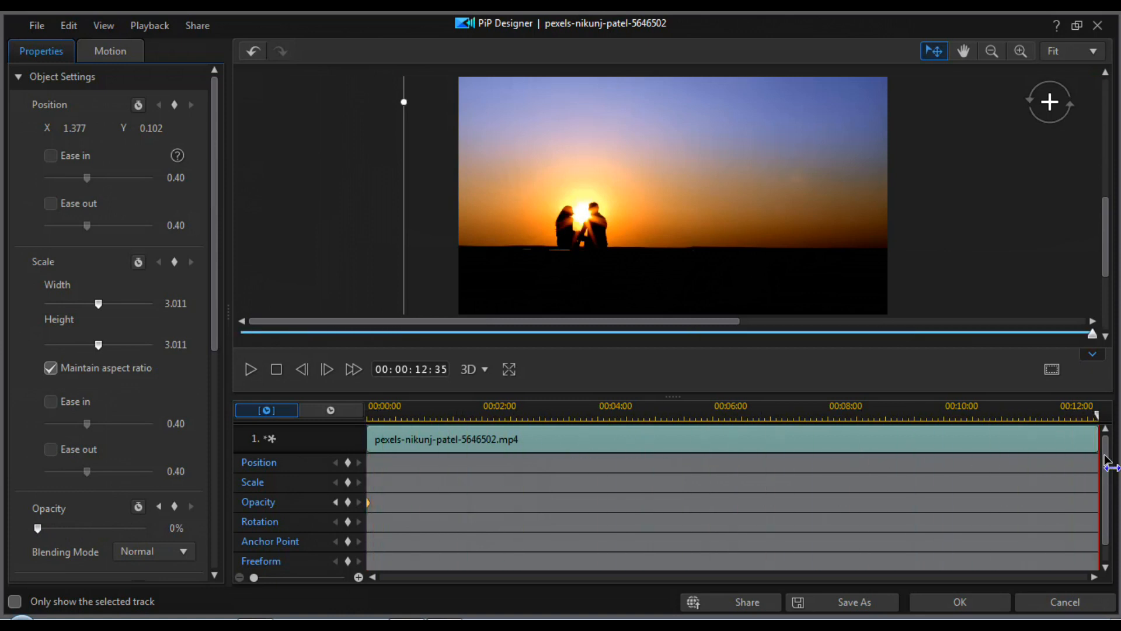
{"action": "left_click_drag", "start_coordinate": [39, 527], "coordinate": [162, 527]}
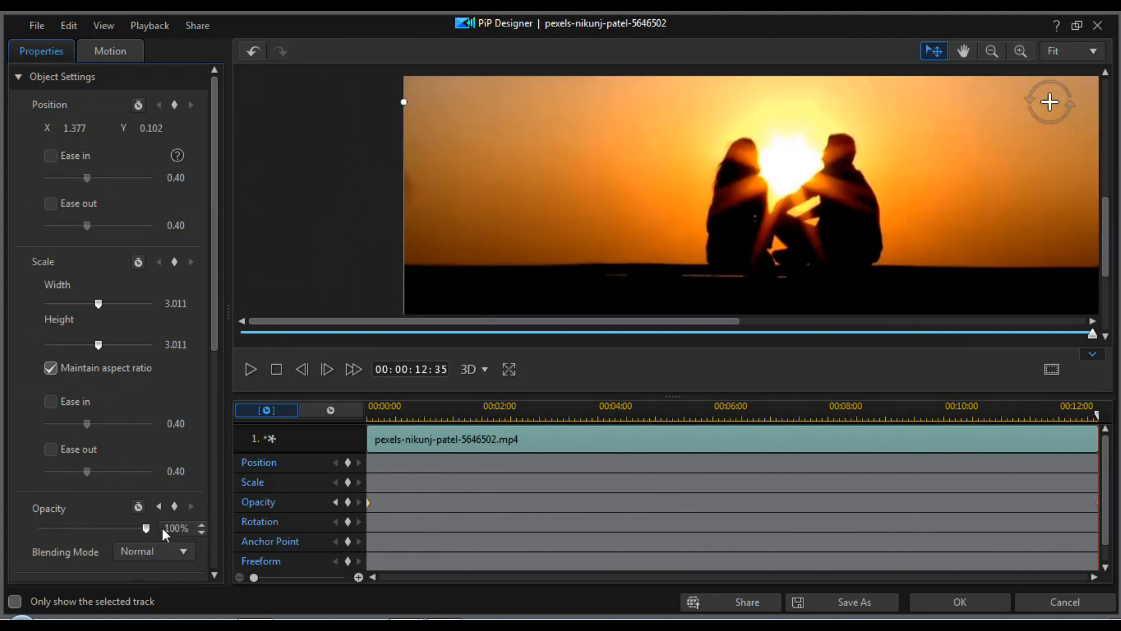
{"action": "left_click", "coordinate": [973, 598]}
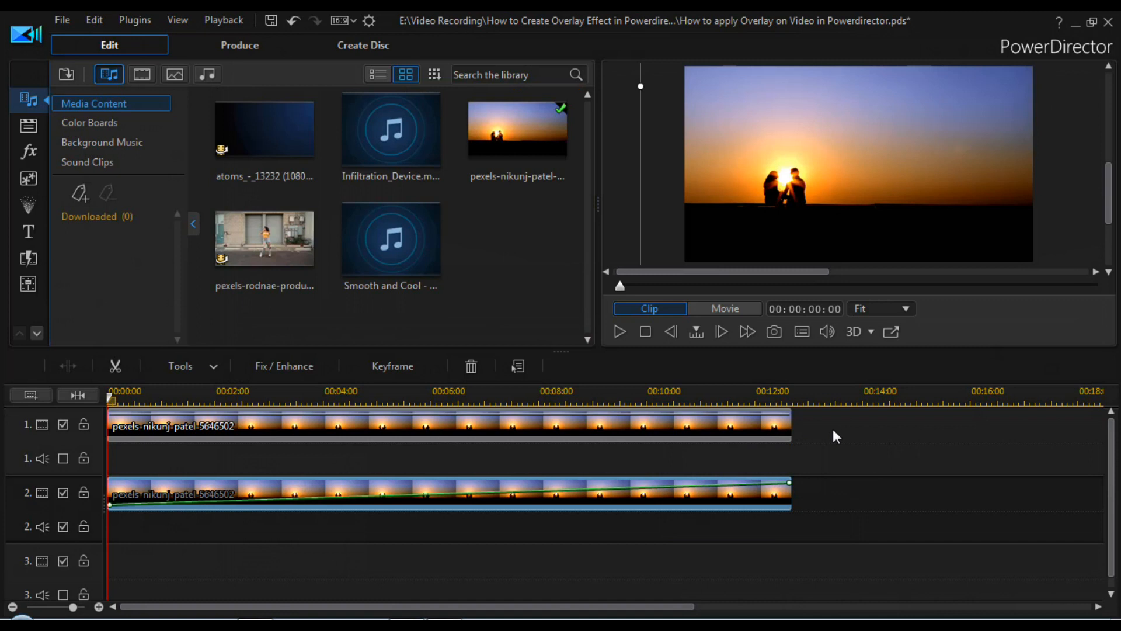
Step: Play the movie to check the overlay fading in, and return the playhead to the start
{"action": "left_click", "coordinate": [618, 332]}
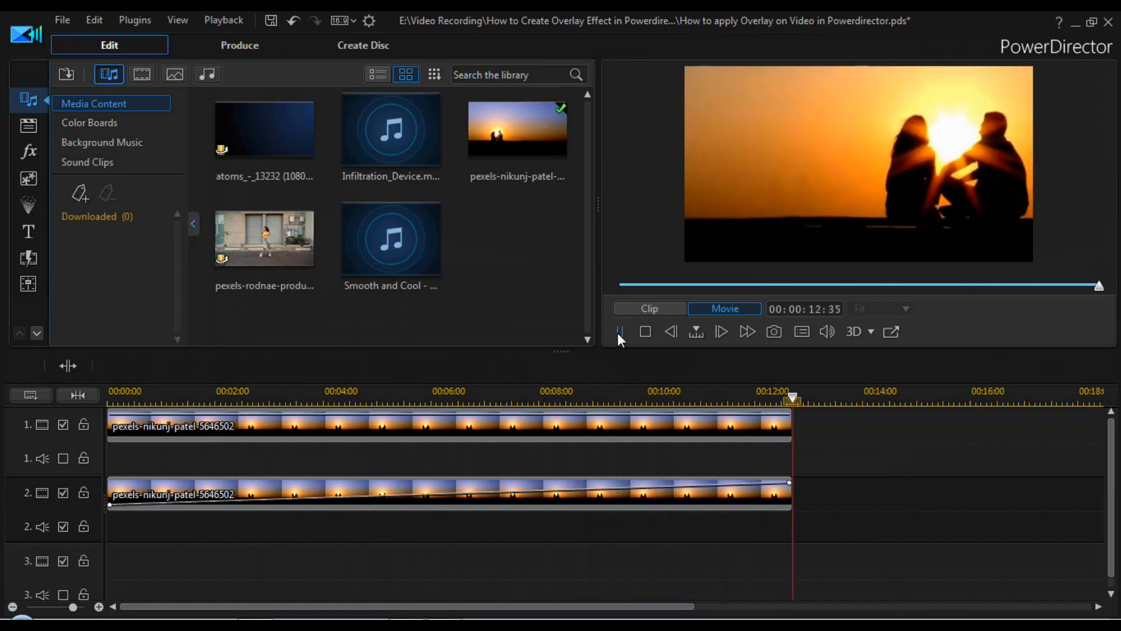
{"action": "left_click", "coordinate": [619, 331]}
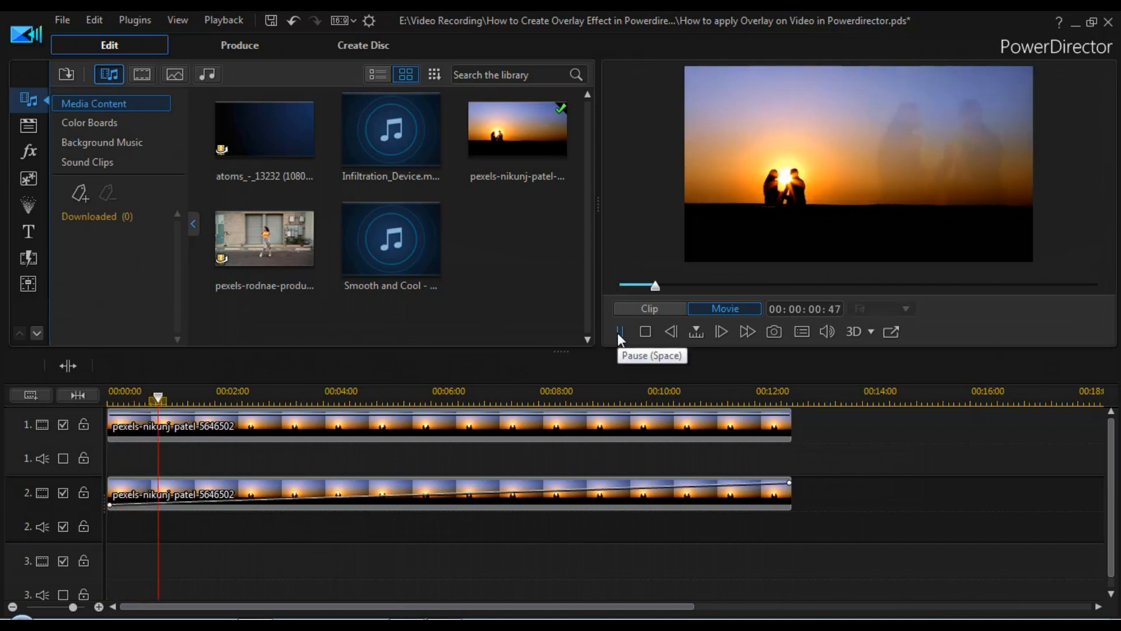
{"action": "left_click", "coordinate": [620, 331]}
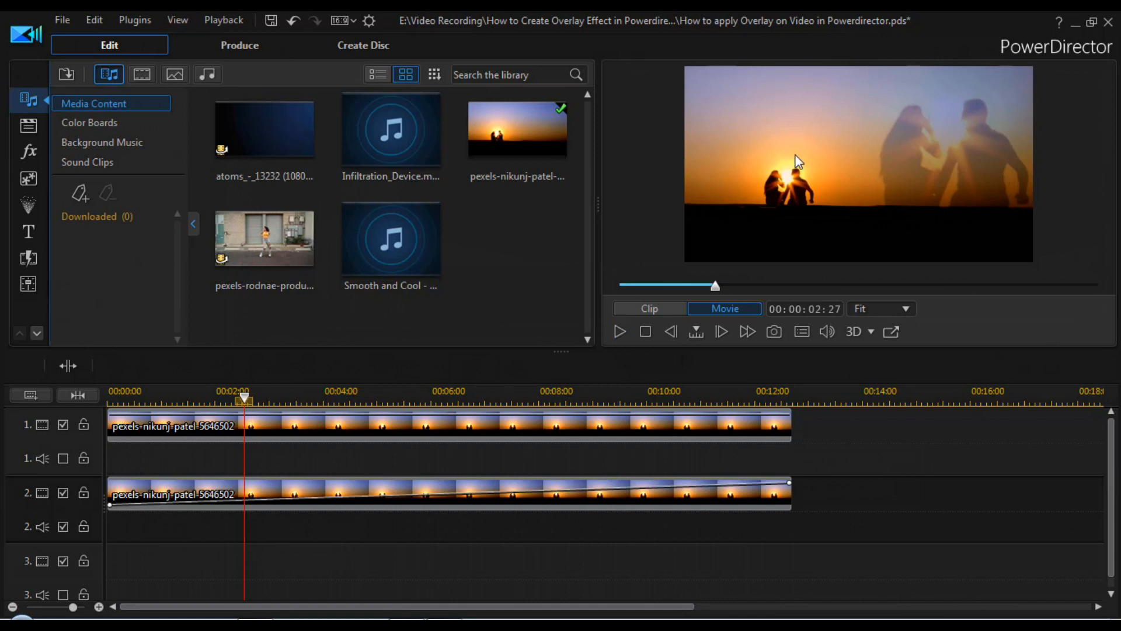
{"action": "left_click_drag", "start_coordinate": [245, 400], "coordinate": [104, 401]}
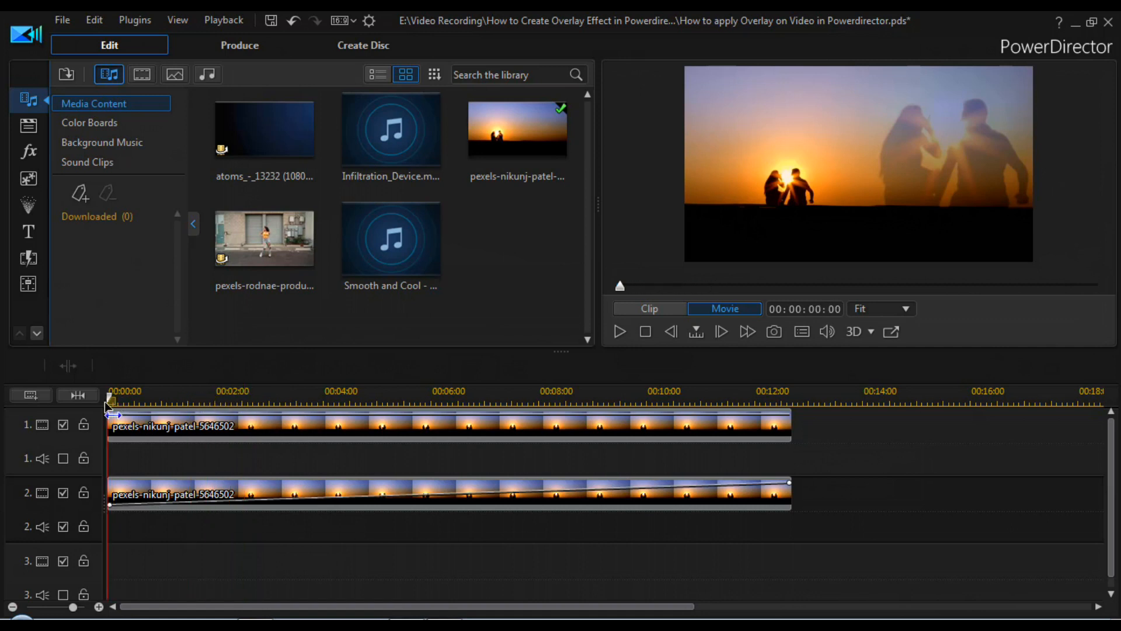
Step: Set the track 2 clip's blending mode to Overlay and play the movie to preview the blend
{"action": "left_click", "coordinate": [575, 503]}
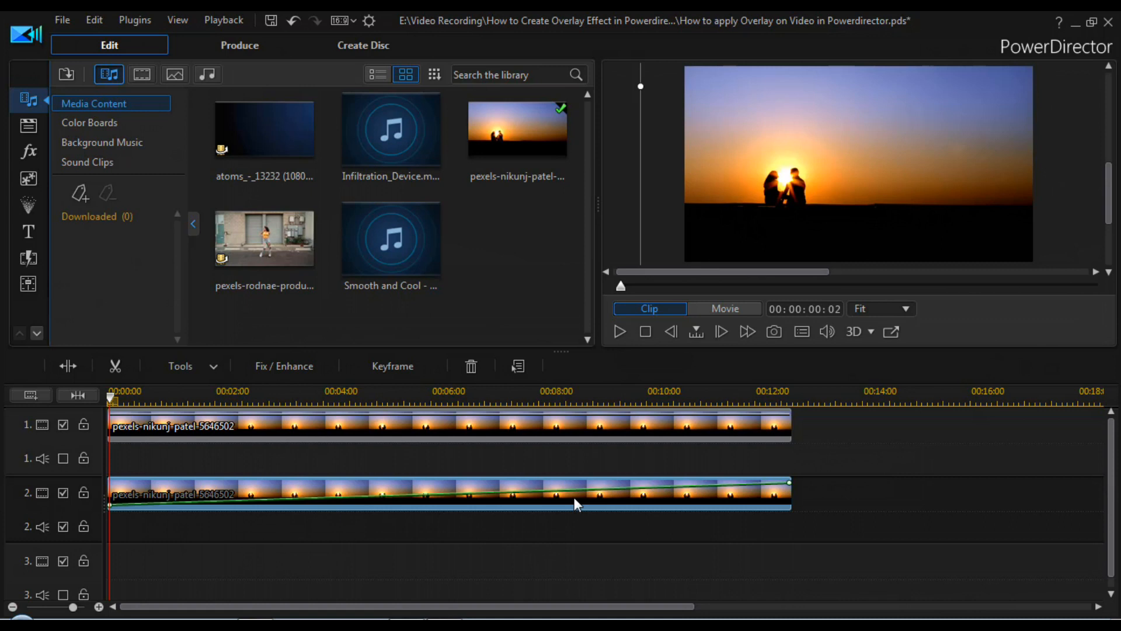
{"action": "right_click", "coordinate": [575, 499]}
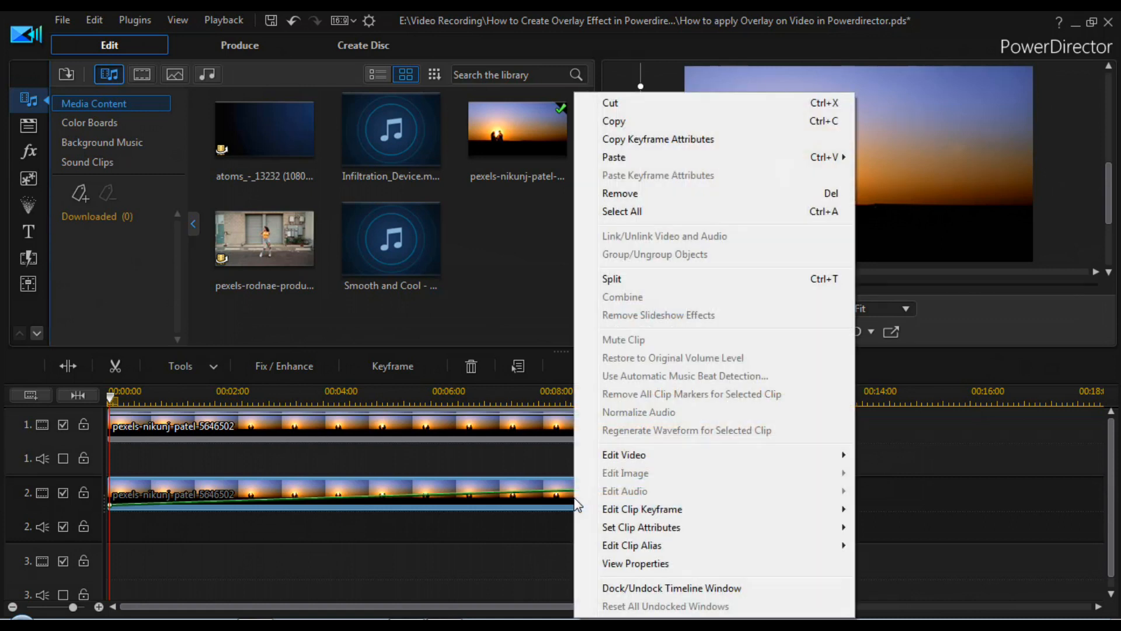
{"action": "mouse_move", "coordinate": [617, 533]}
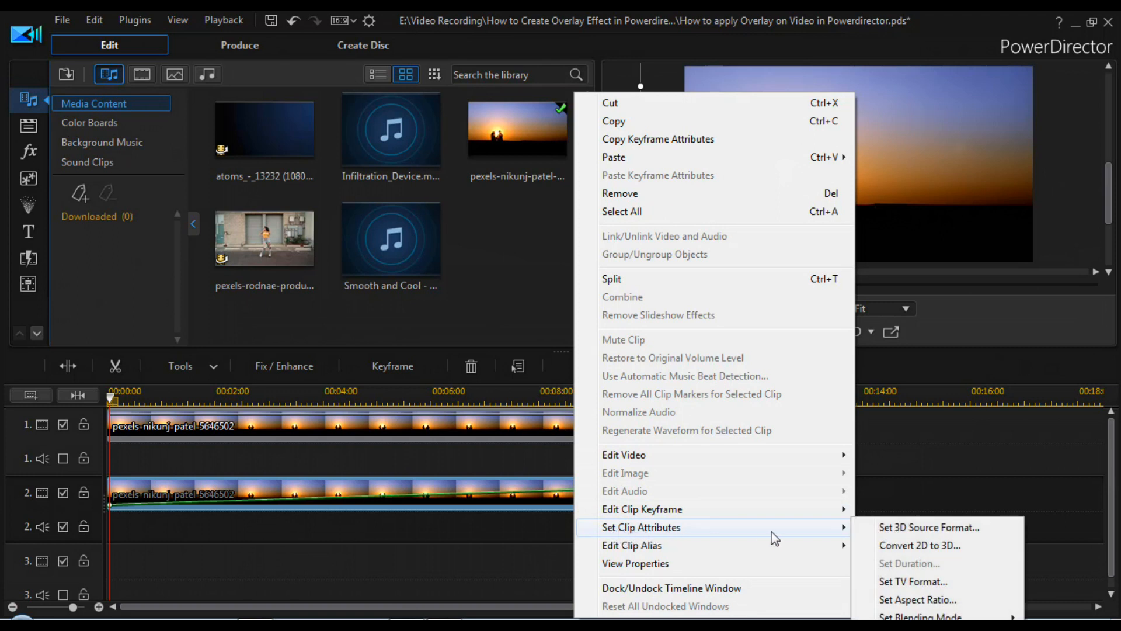
{"action": "mouse_move", "coordinate": [920, 617]}
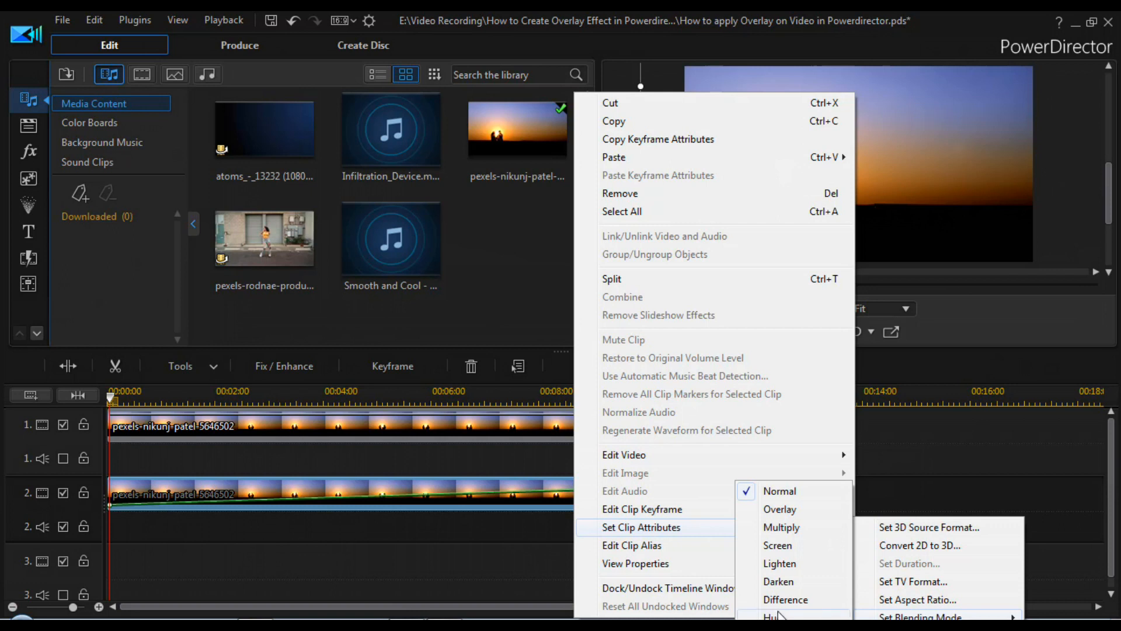
{"action": "left_click", "coordinate": [783, 510]}
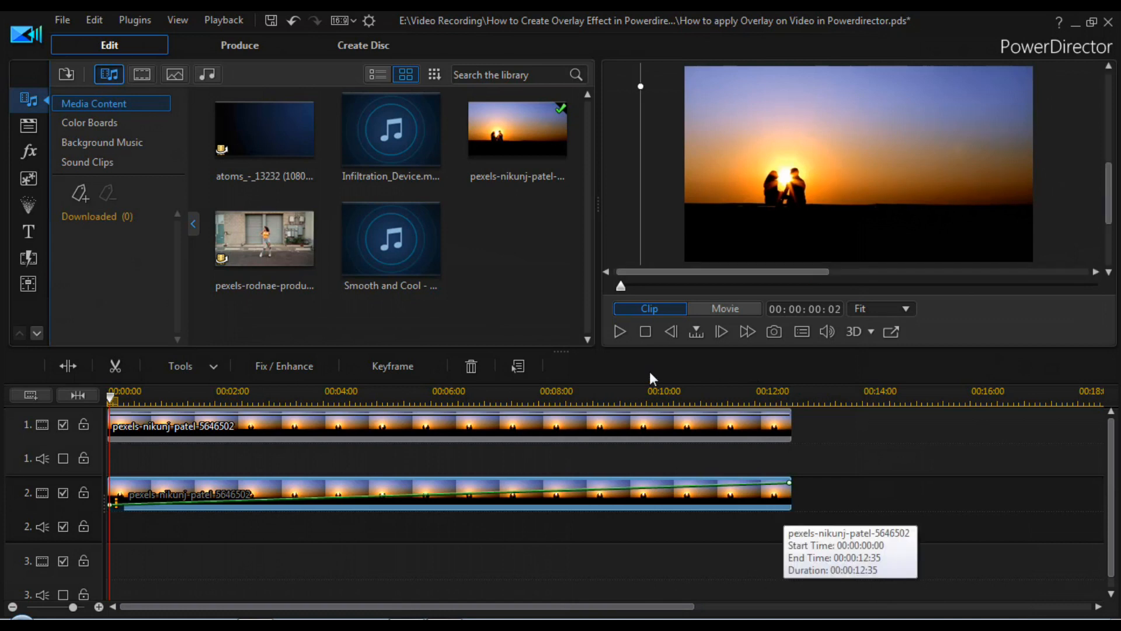
{"action": "left_click", "coordinate": [621, 334]}
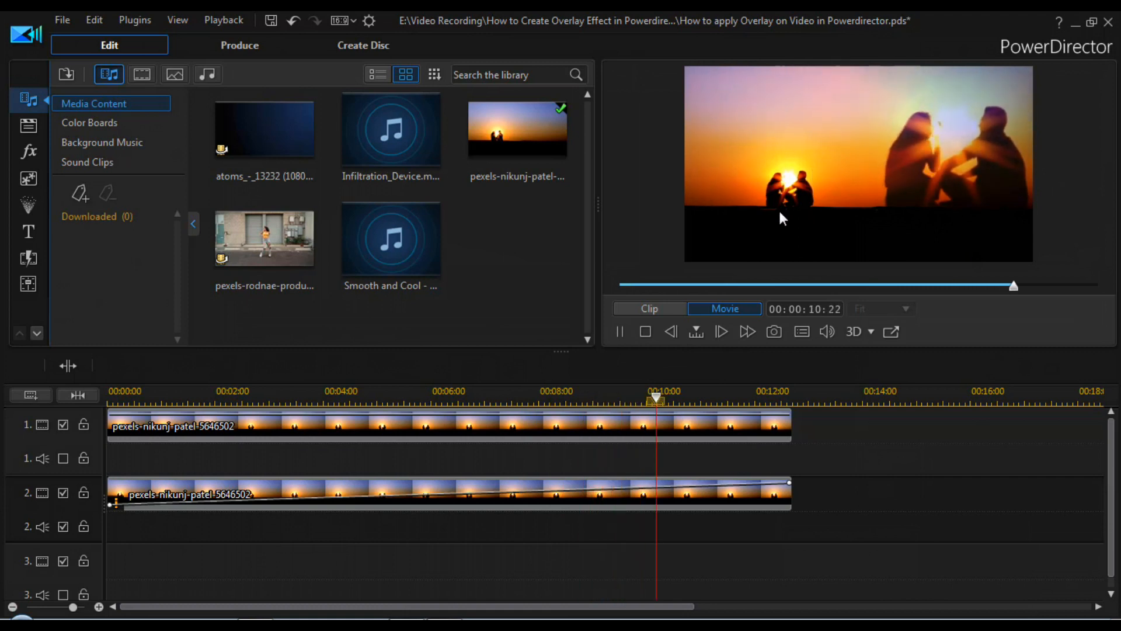
{"action": "left_click", "coordinate": [648, 334]}
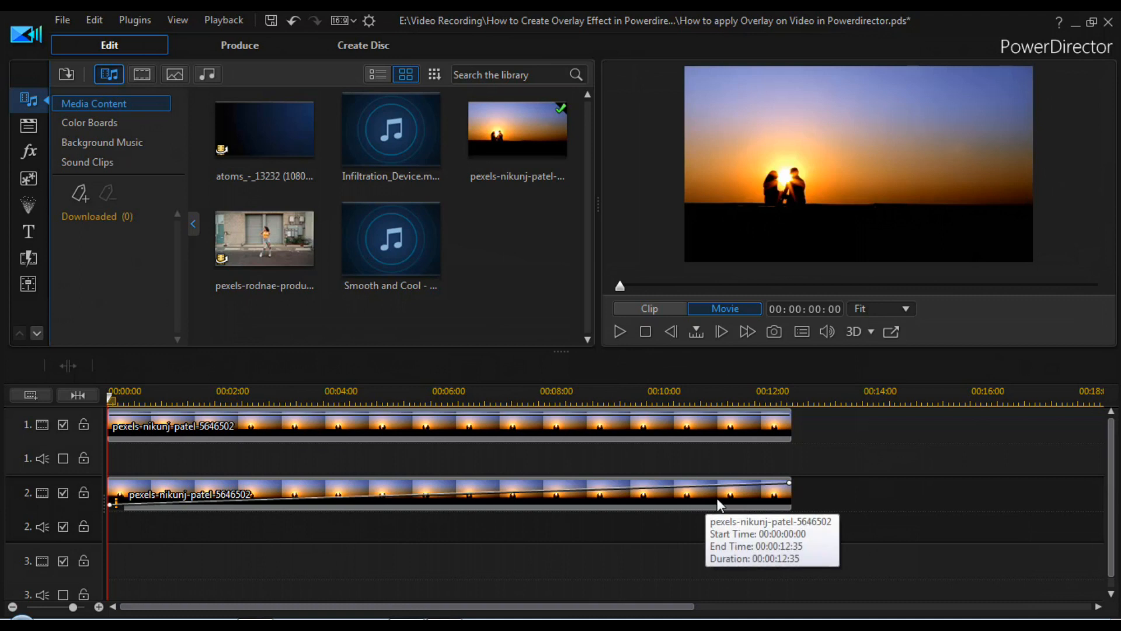
Step: Remove both sunset clips from the timeline and place the pexels-rodnae-productions clip at the start of video track 1
{"action": "left_click_drag", "start_coordinate": [672, 492], "coordinate": [497, 406]}
{"action": "key", "text": "Delete"}
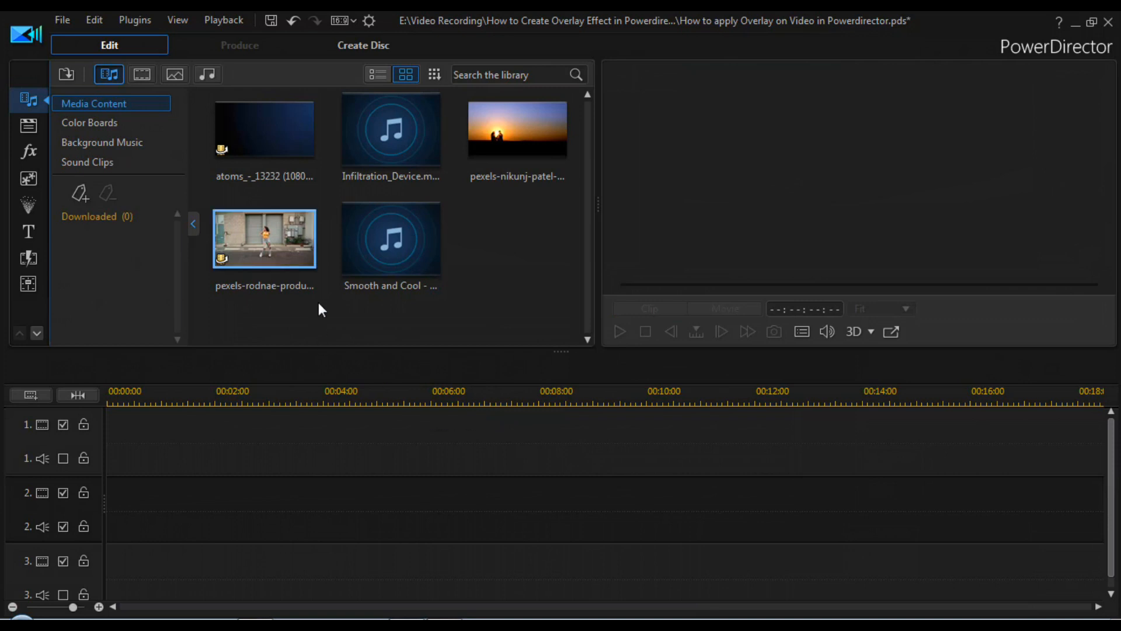
{"action": "left_click_drag", "start_coordinate": [282, 260], "coordinate": [113, 445]}
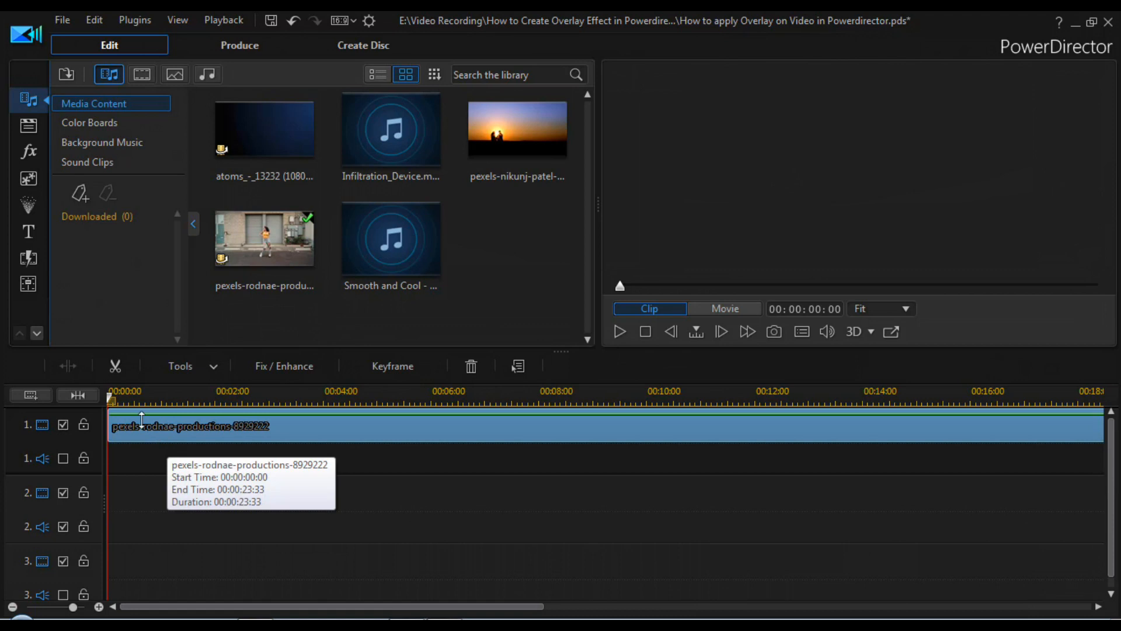
Step: Split the track 1 clip at 00:00:12:17 and delete the part after the cut
{"action": "left_click_drag", "start_coordinate": [109, 398], "coordinate": [772, 410]}
{"action": "left_click", "coordinate": [718, 429]}
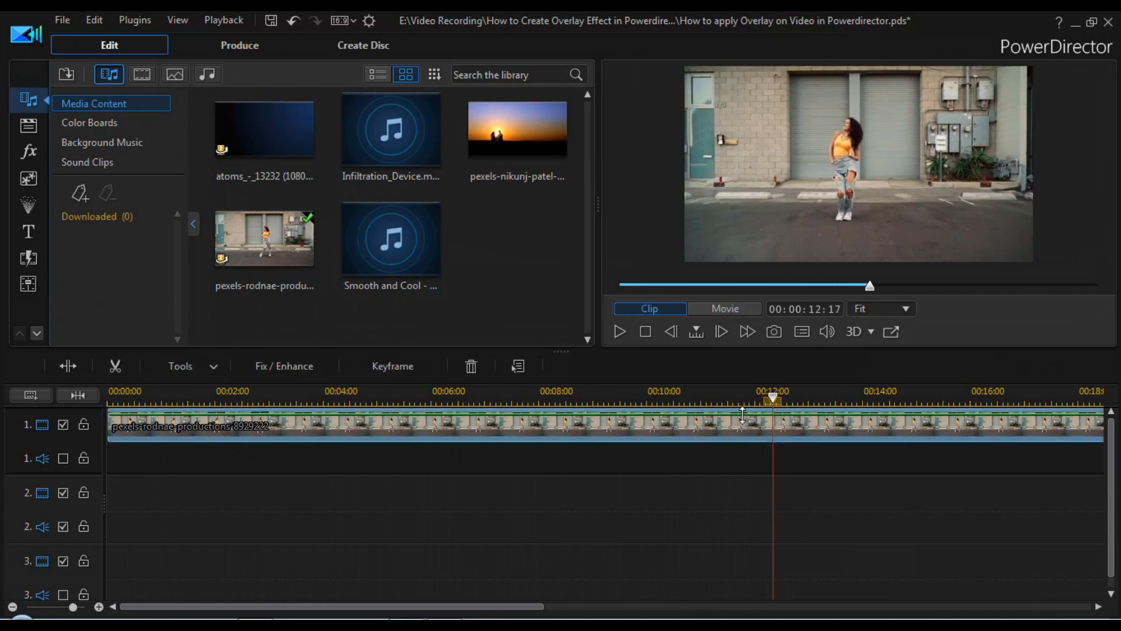
{"action": "left_click", "coordinate": [76, 371]}
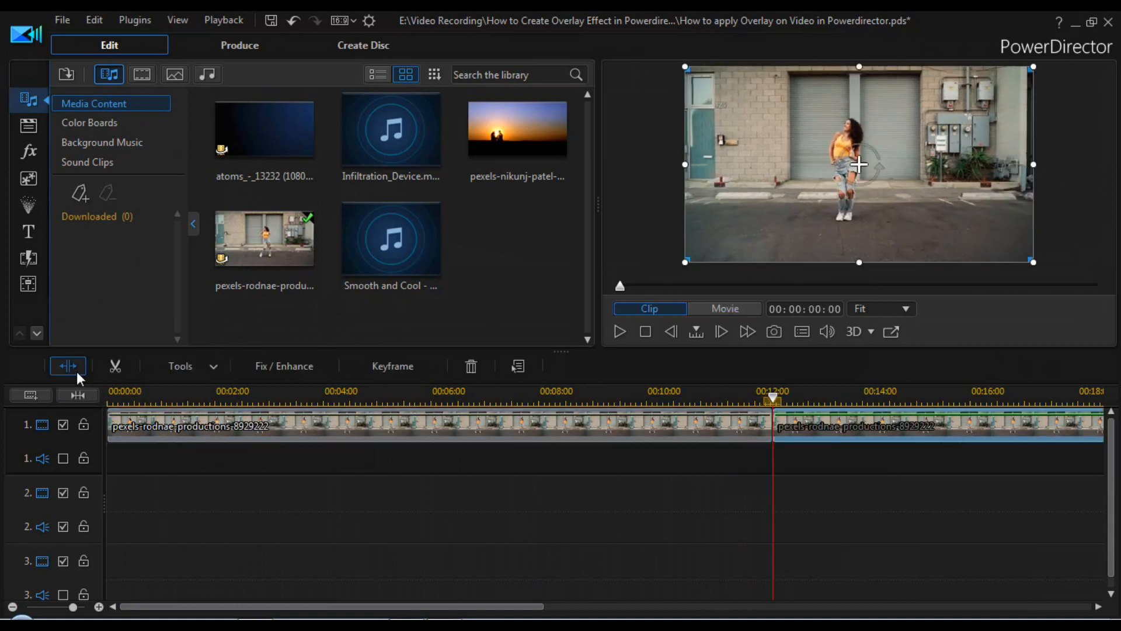
{"action": "key", "text": "Delete"}
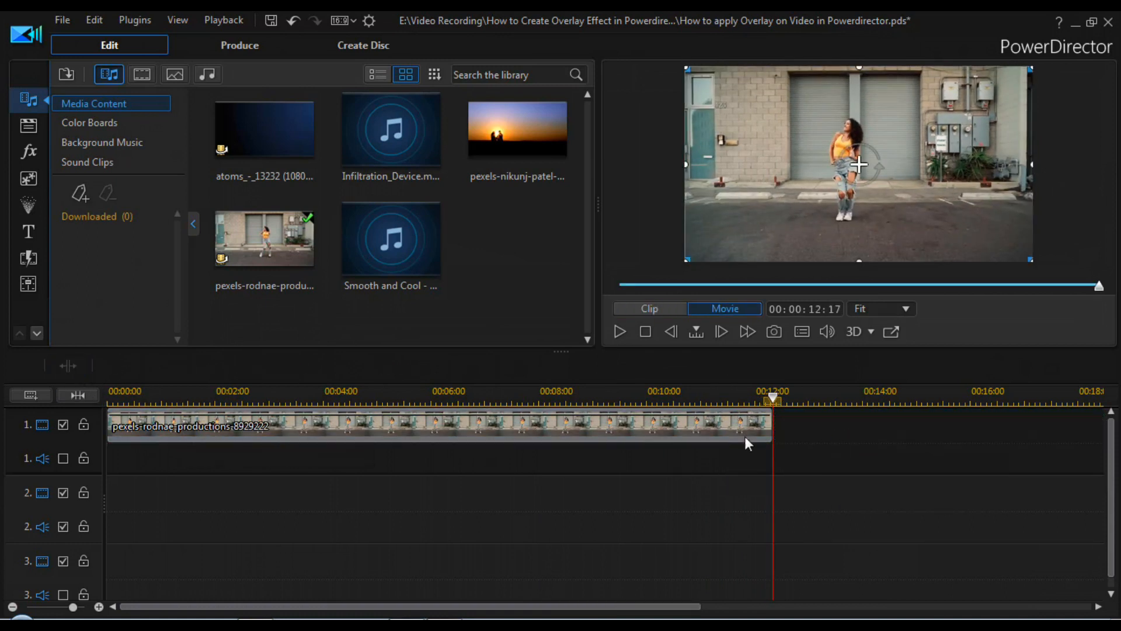
Step: Place the atoms_-_13232 (1080p) clip at the start of video track 2
{"action": "left_click_drag", "start_coordinate": [261, 133], "coordinate": [103, 515]}
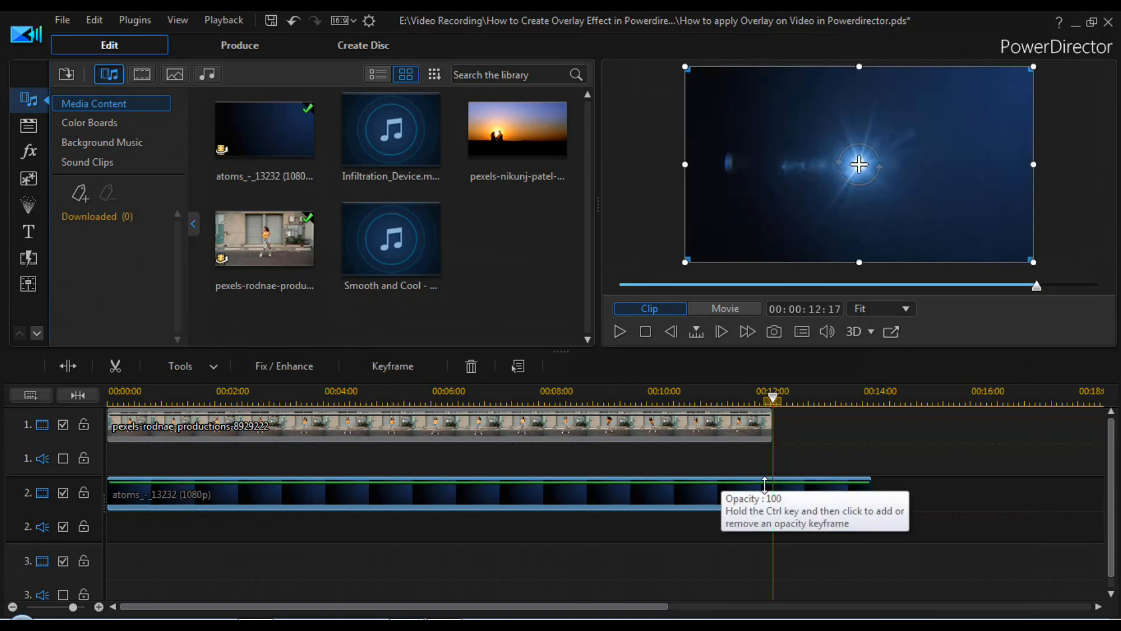
Step: Split the atoms_-_13232 (1080p) clip on track 2 at 00:00:12:17, where the track 1 clip ends, and delete the part after the cut
{"action": "left_click", "coordinate": [767, 434]}
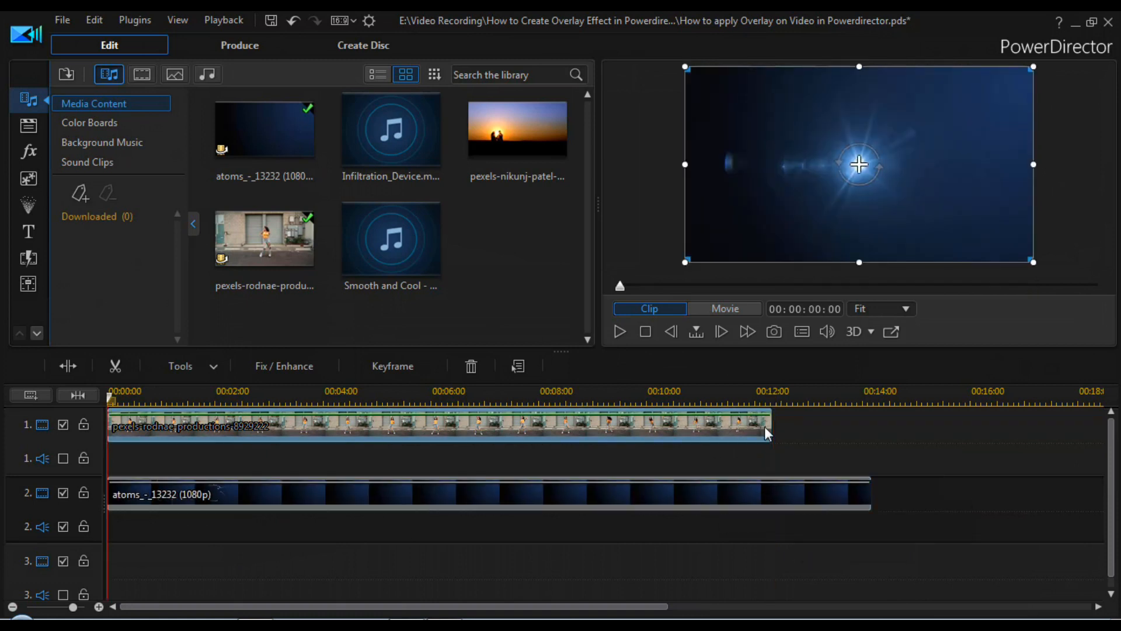
{"action": "left_click", "coordinate": [753, 485]}
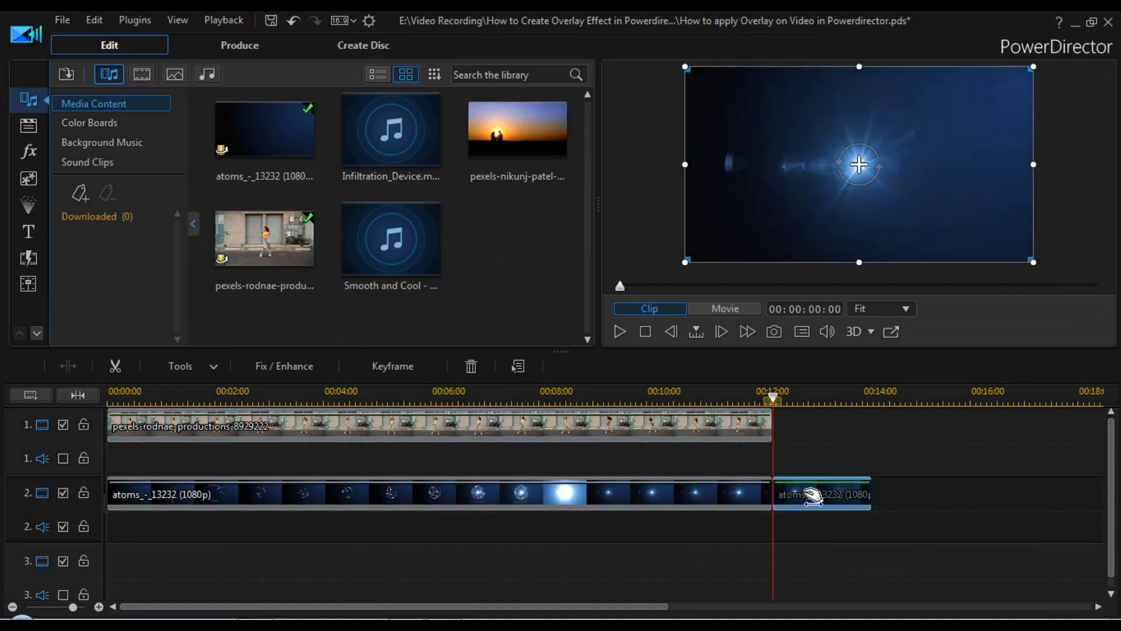
{"action": "key", "text": "Delete"}
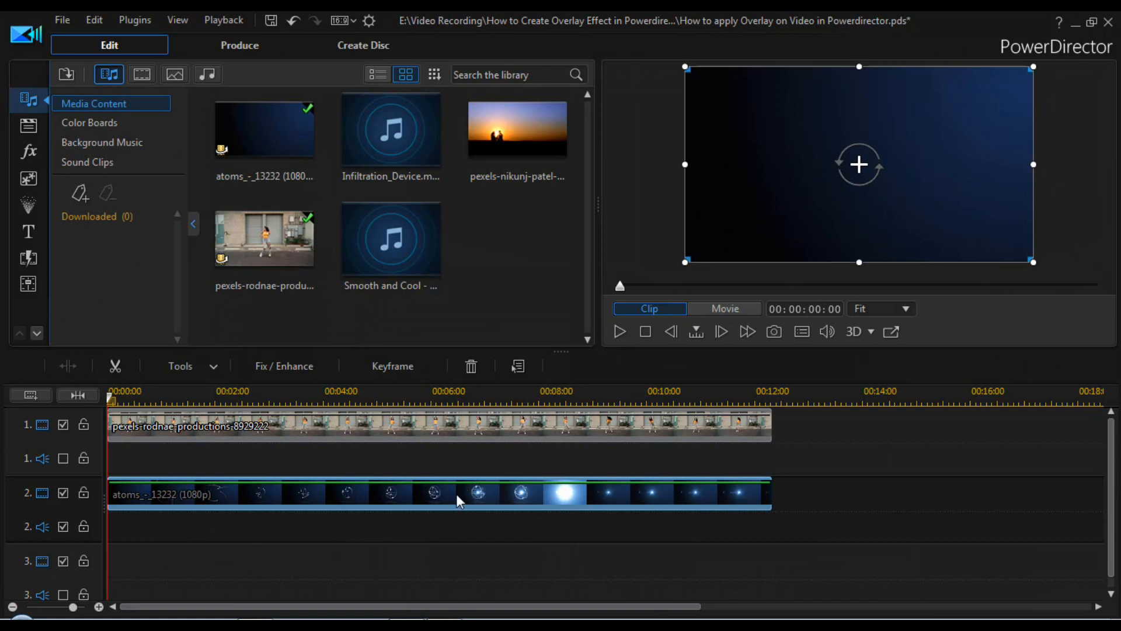
Step: Set the atoms clip's blending mode to Screen and shift its frame slightly left in the preview to align it with the dancer
{"action": "right_click", "coordinate": [459, 500]}
{"action": "mouse_move", "coordinate": [528, 534]}
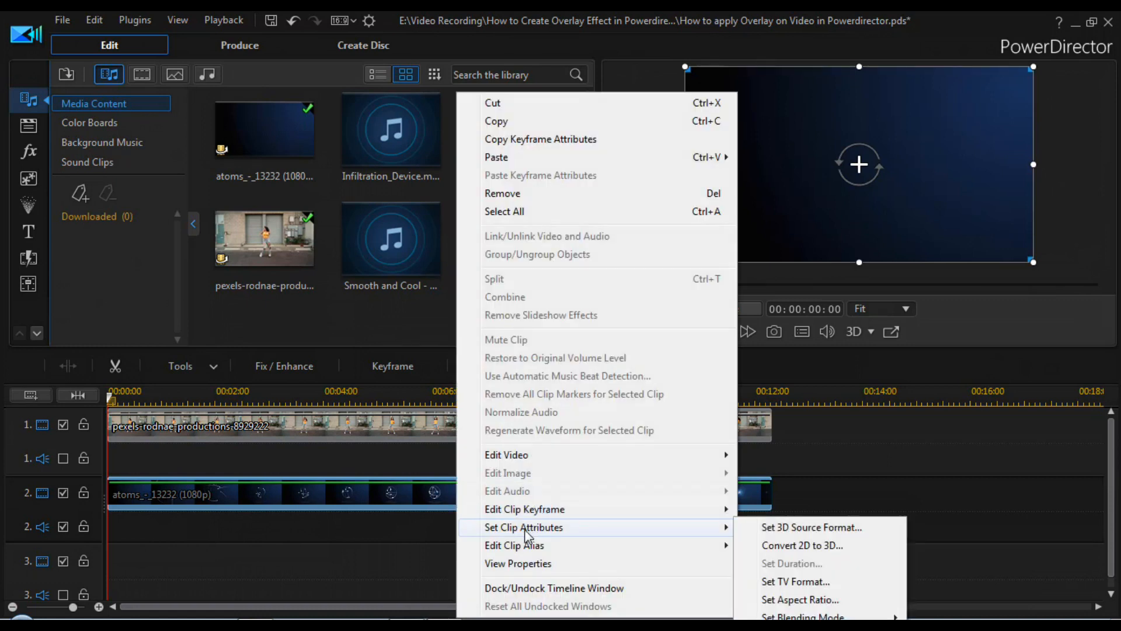
{"action": "mouse_move", "coordinate": [759, 617]}
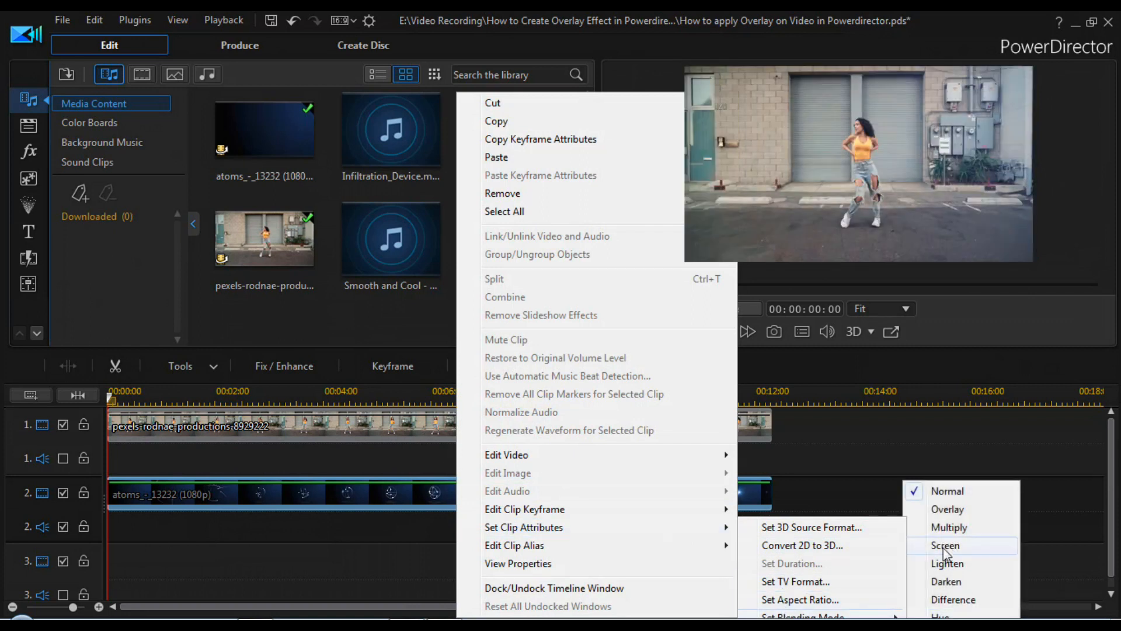
{"action": "left_click", "coordinate": [944, 547]}
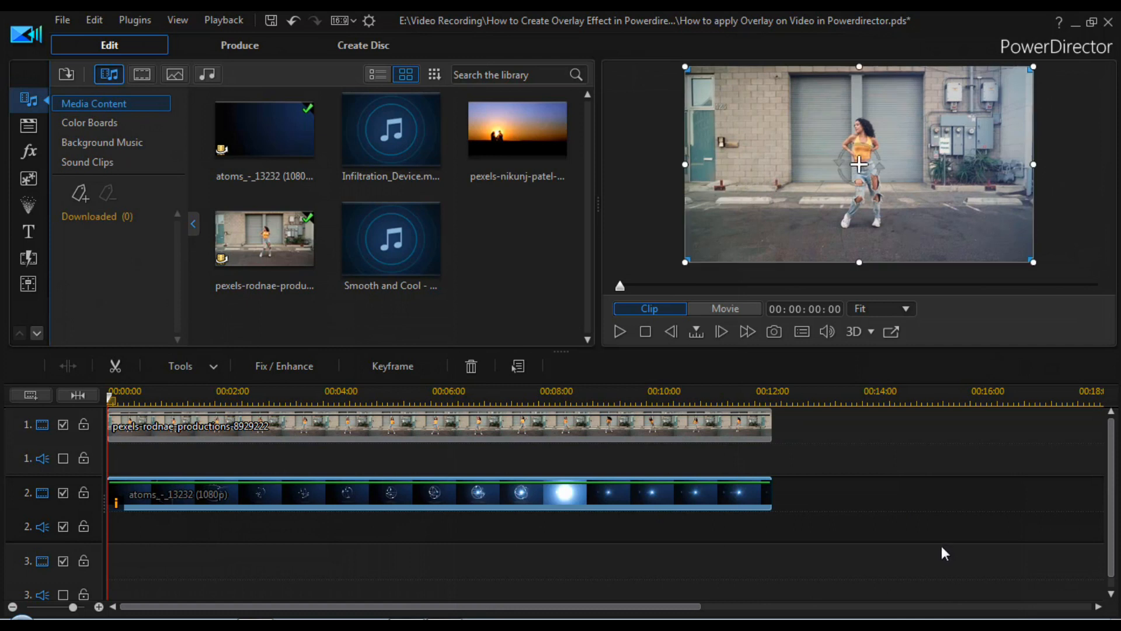
{"action": "left_click_drag", "start_coordinate": [859, 166], "coordinate": [854, 165]}
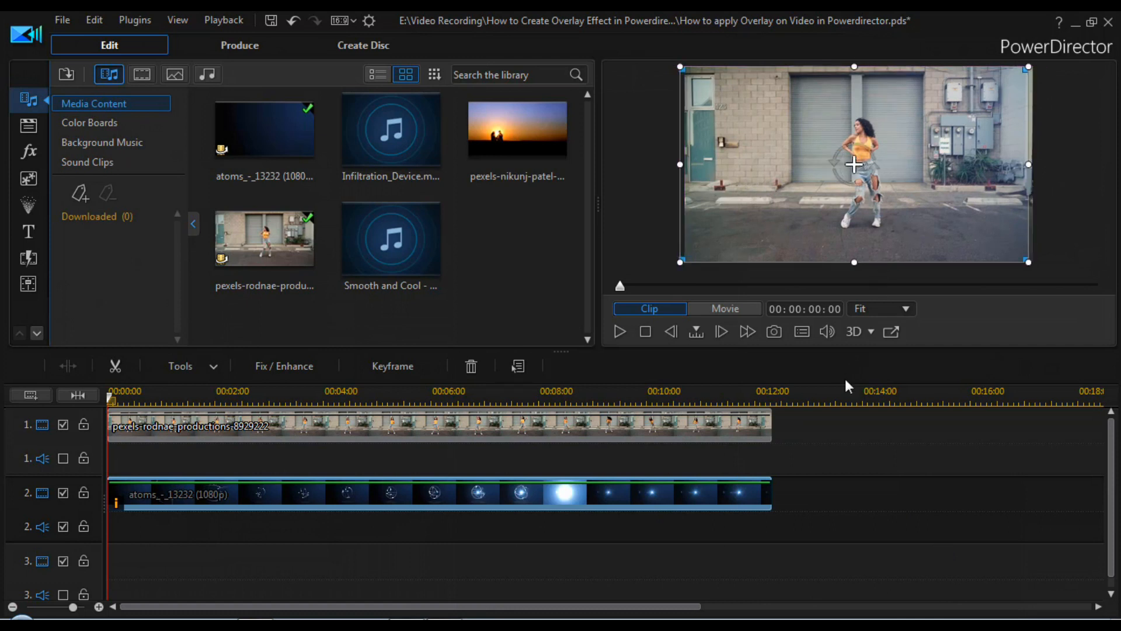
Step: Preview the blended movie, stop it, and play it again from the start in full screen
{"action": "left_click", "coordinate": [620, 333]}
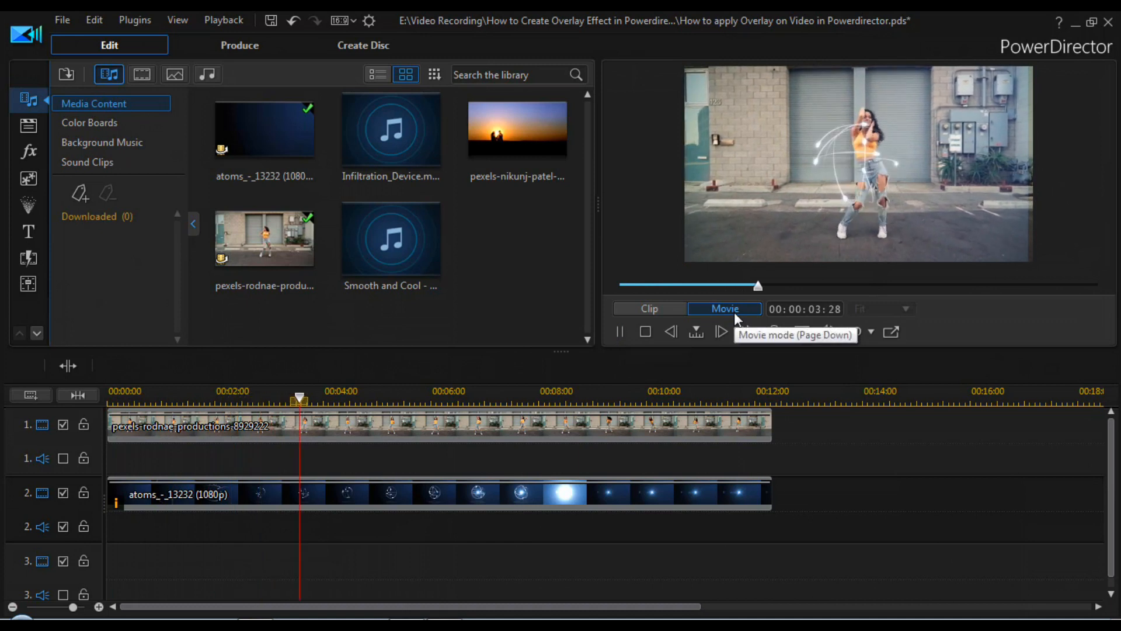
{"action": "left_click", "coordinate": [646, 332]}
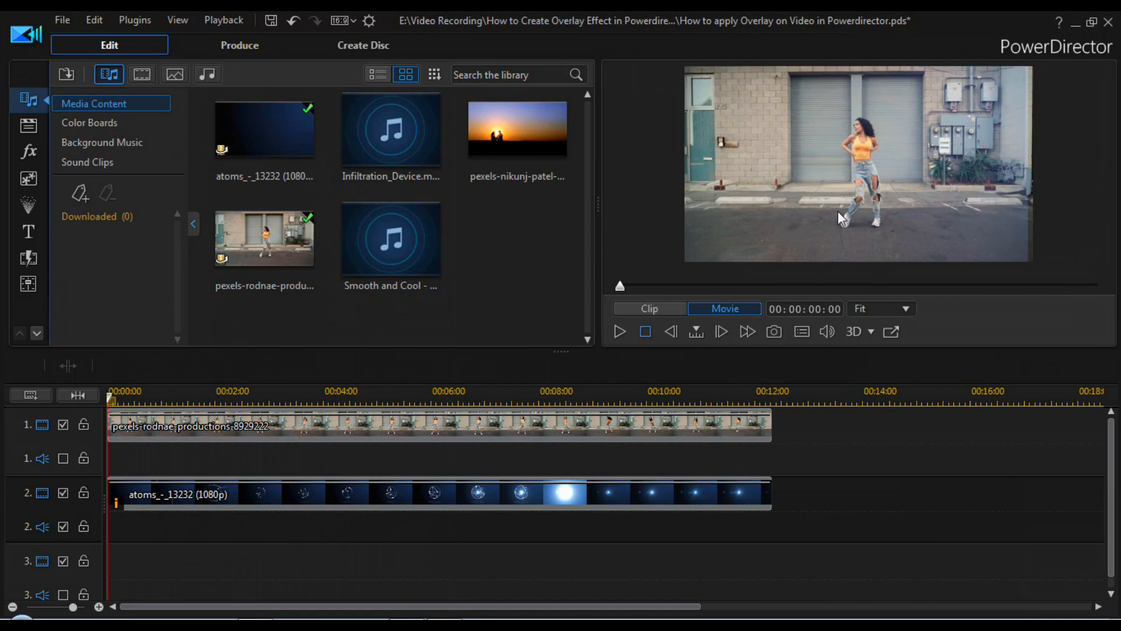
{"action": "double_click", "coordinate": [891, 195]}
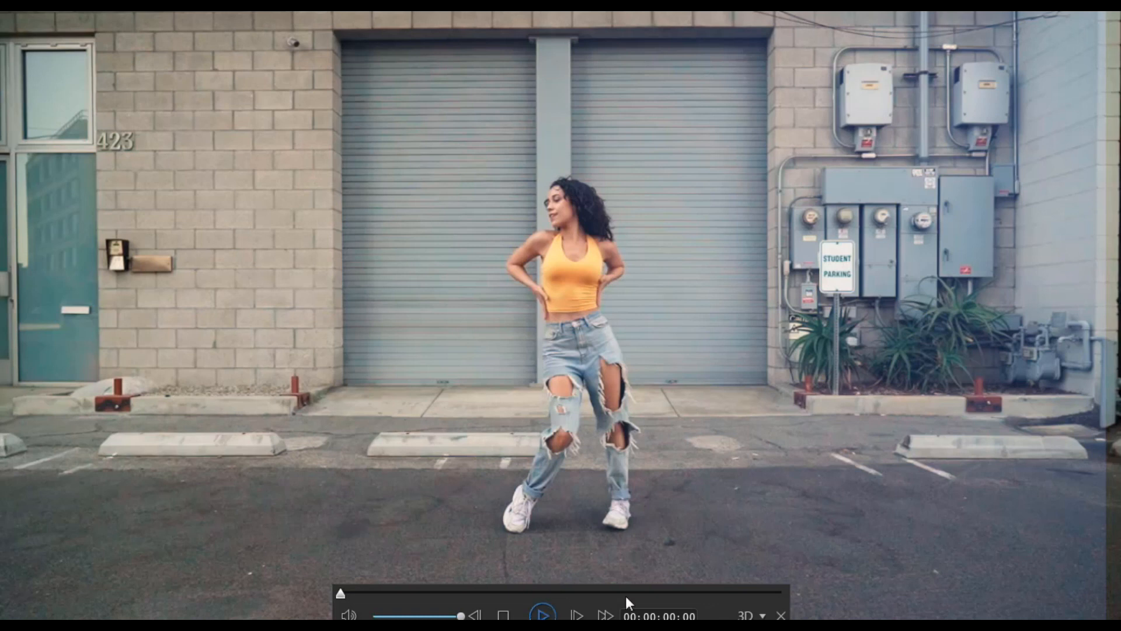
{"action": "key", "text": "space"}
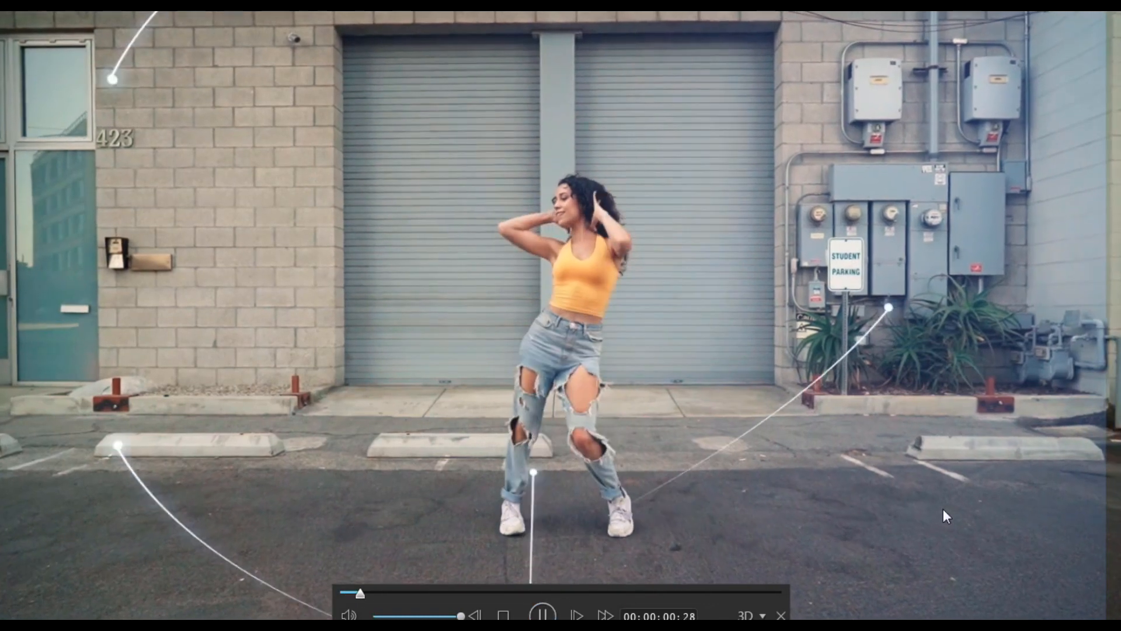